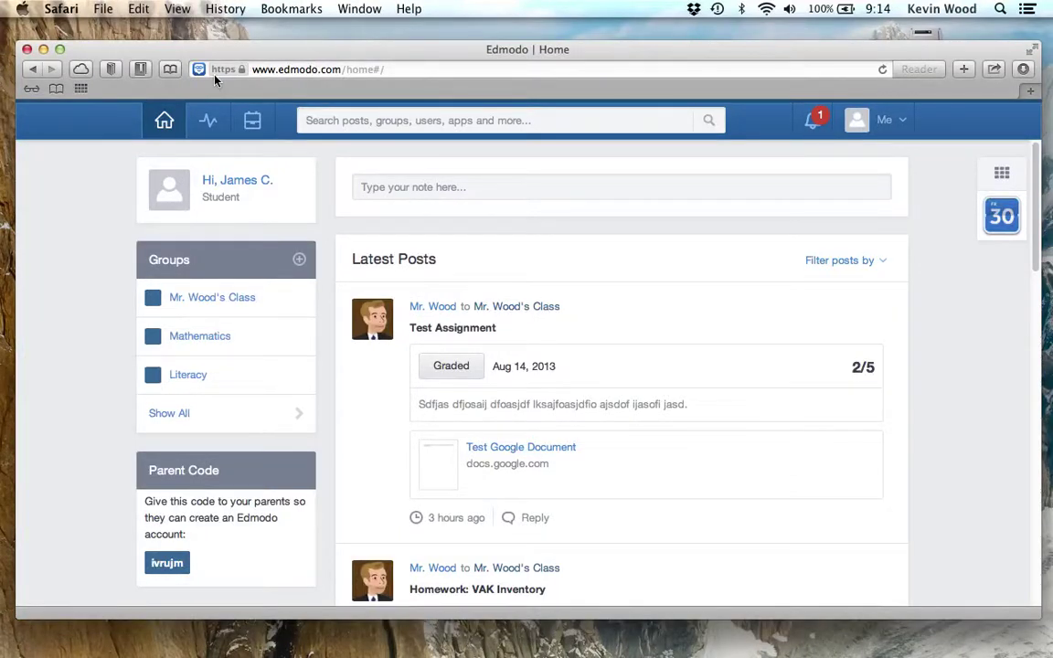
- Bring Safari back to the front and open Edmodo's Backpack, showing Taxonomy For Questions.doc
key(super+Tab)
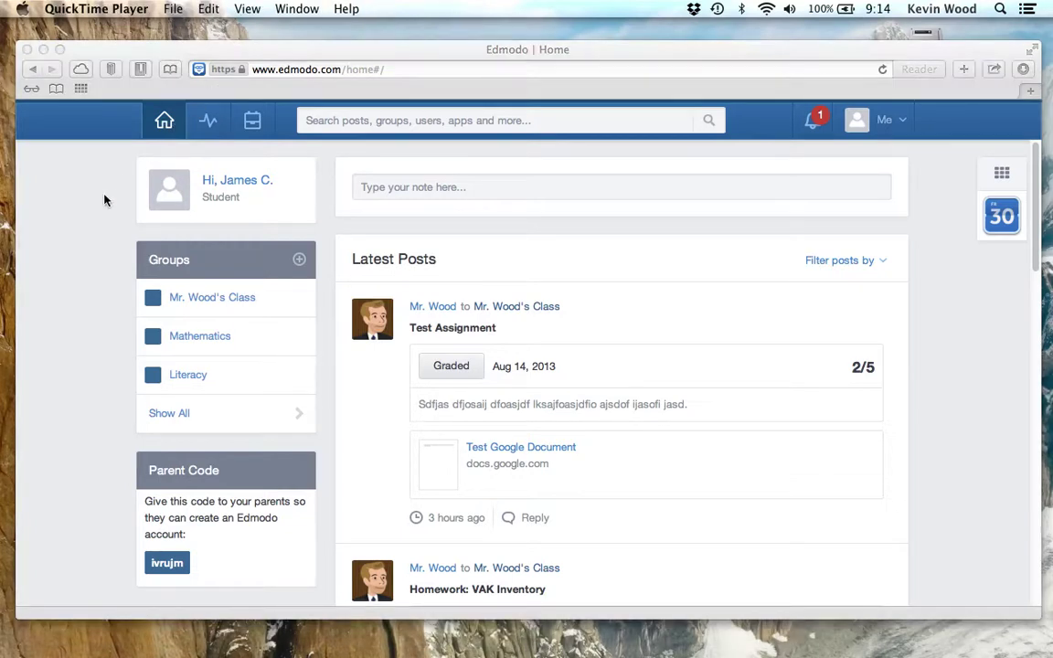
click(322, 55)
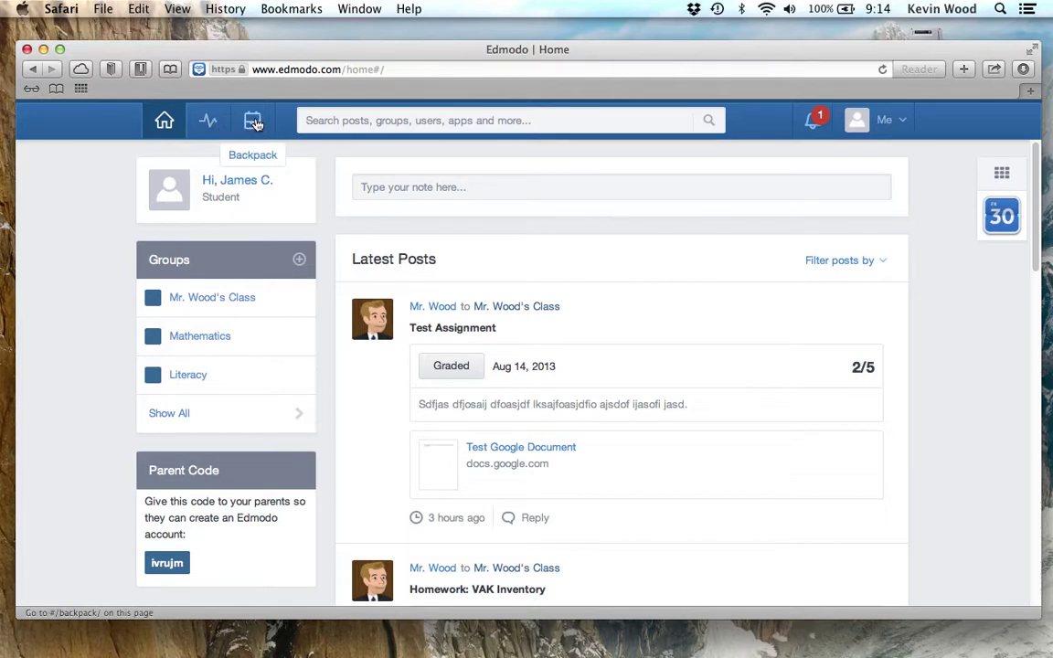
click(256, 125)
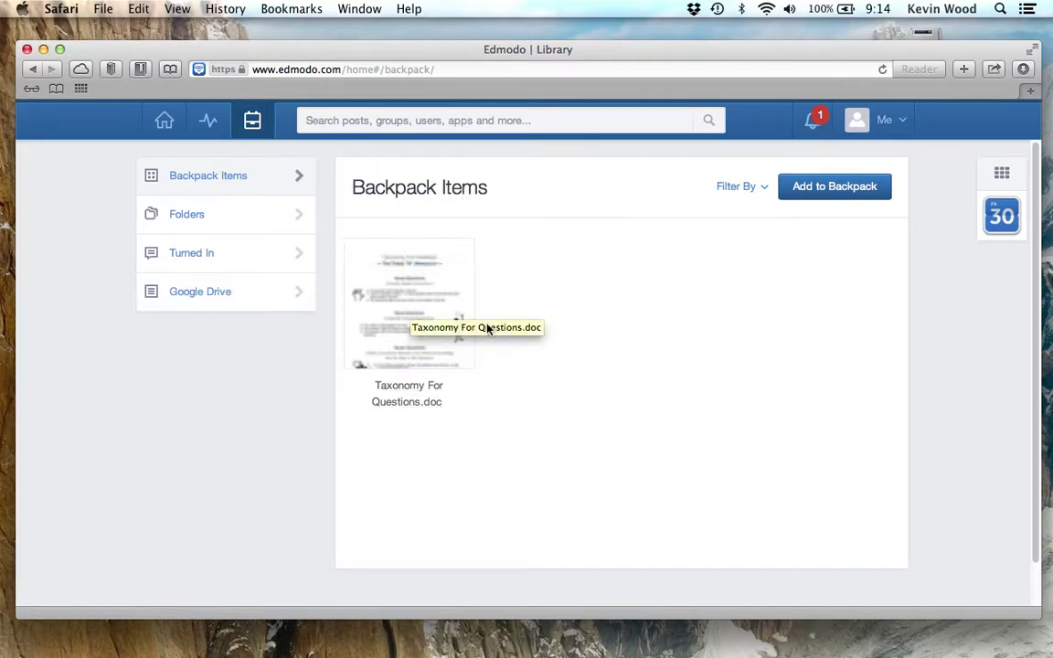
- Open the Add to Backpack dialog from the Backpack Items page
click(857, 192)
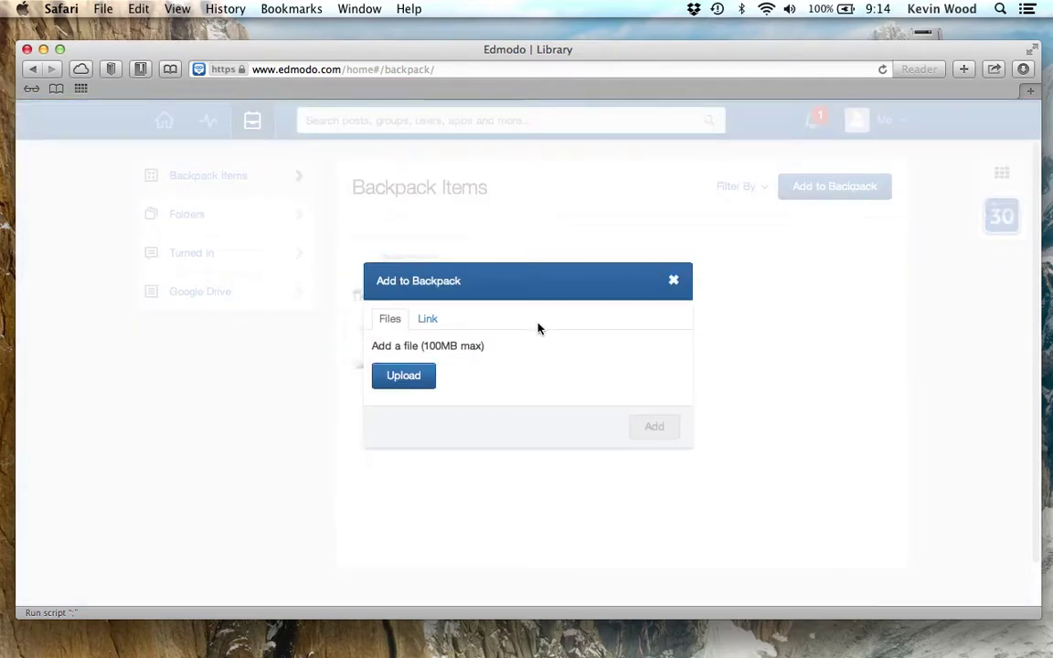
- Upload the Desktop's Math Assignment file to the Backpack as math_assignment2.rtf
click(414, 381)
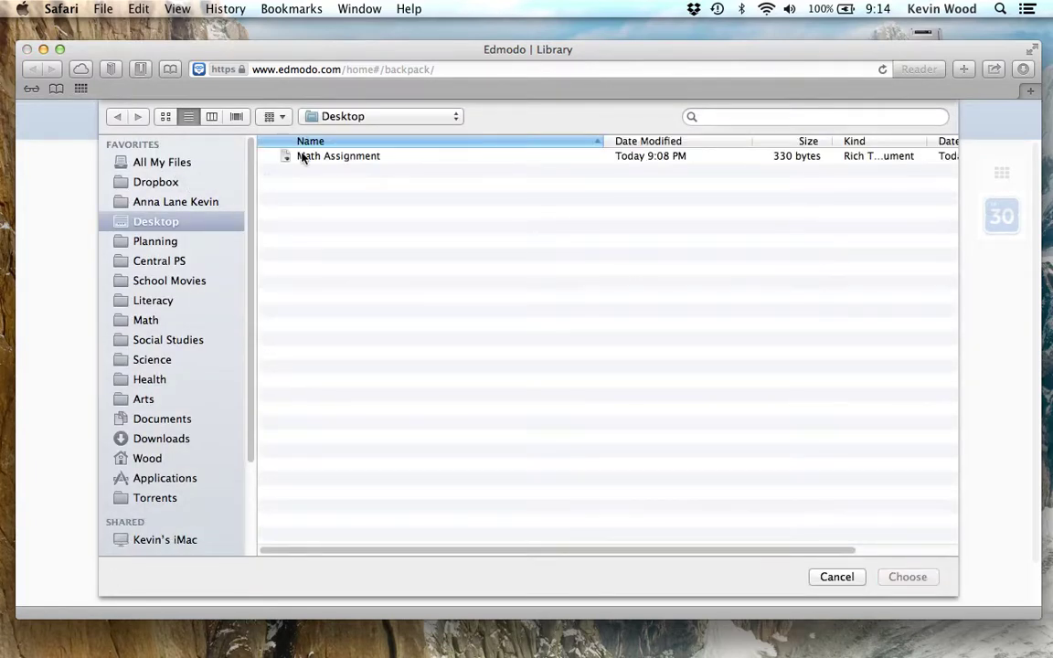
click(302, 158)
double_click(301, 157)
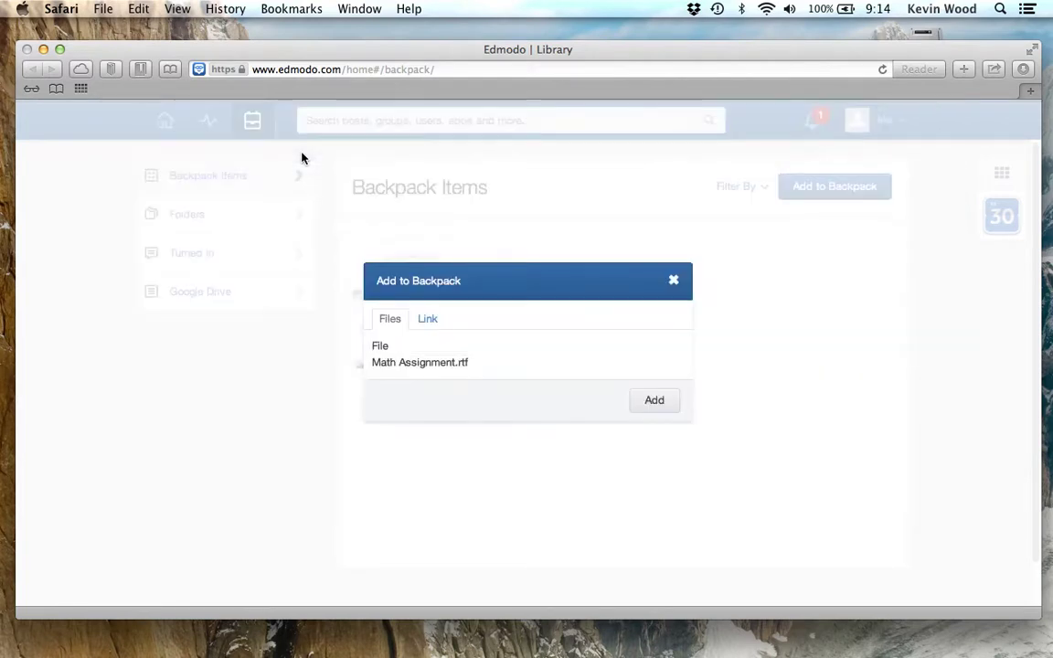
click(664, 403)
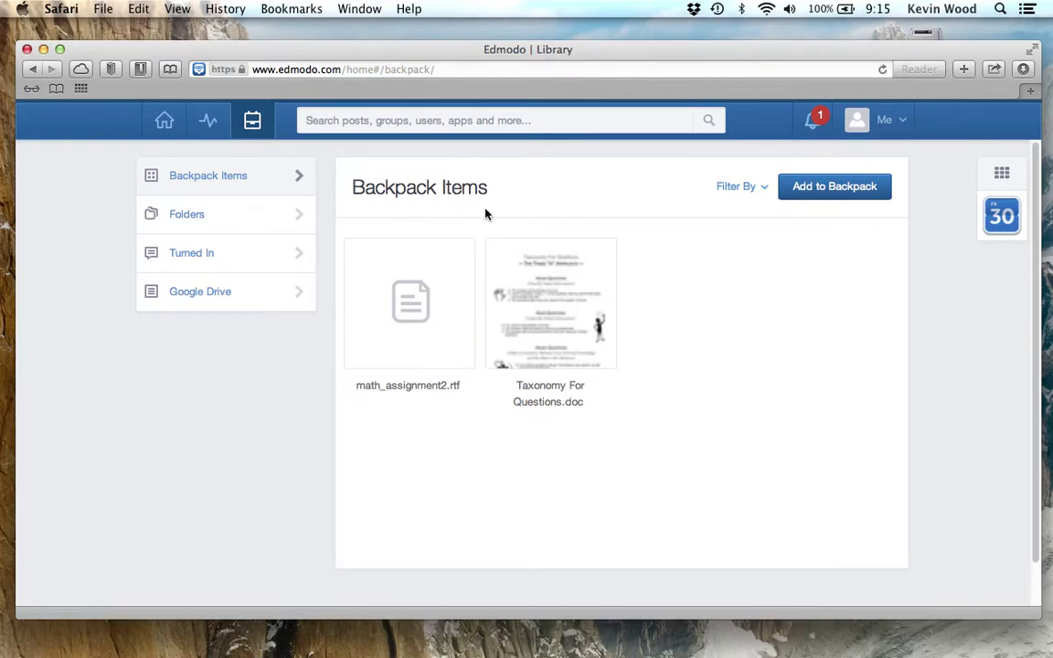
- Glance at the Backpack folders, then select Math Assignment2.rtf in Backpack Items
click(221, 225)
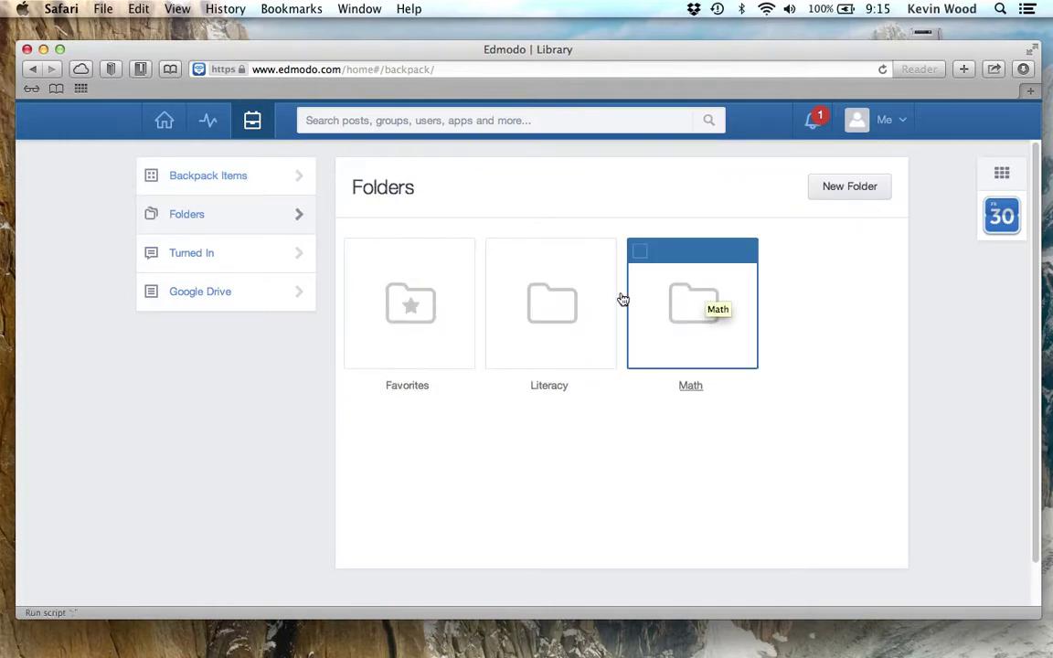
click(243, 183)
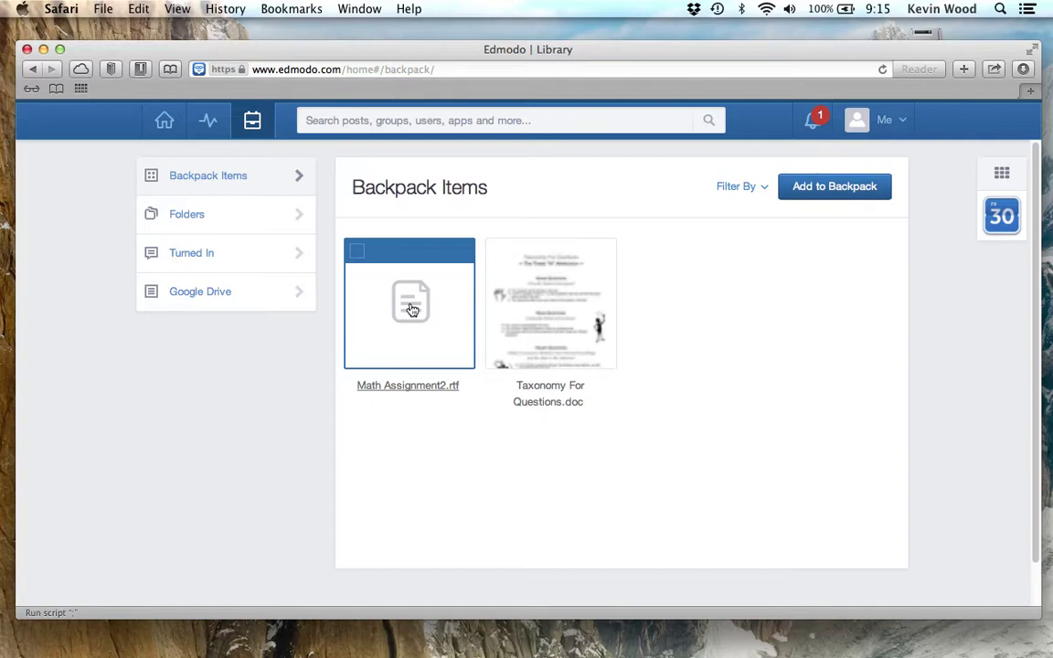
click(359, 254)
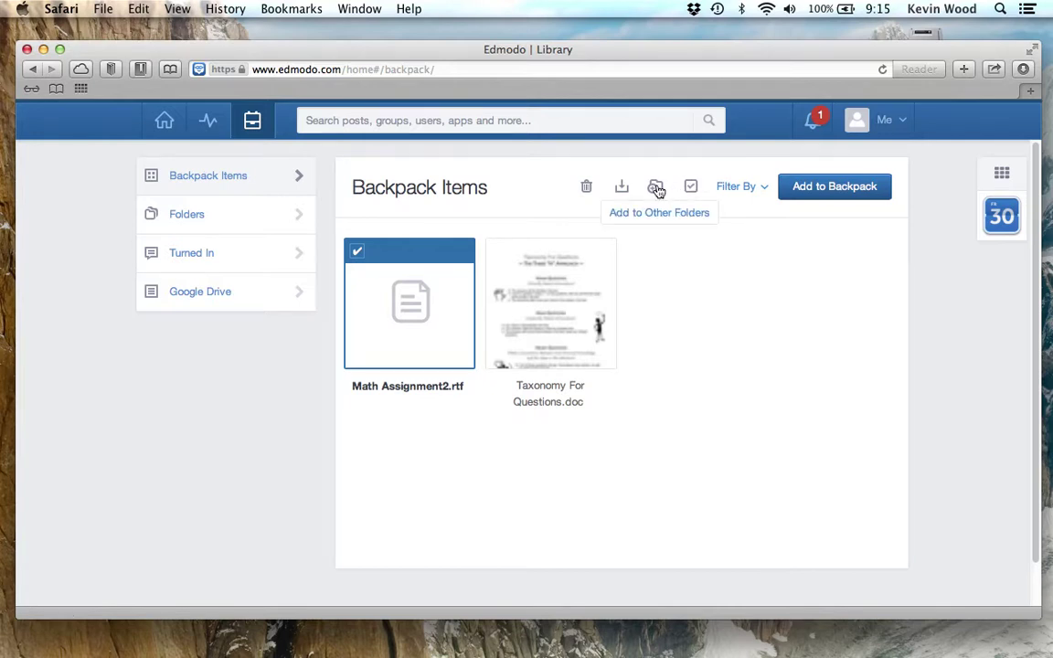
- Add Math Assignment2.rtf to the Math folder and show the Favorites, Literacy and Math folders
click(656, 189)
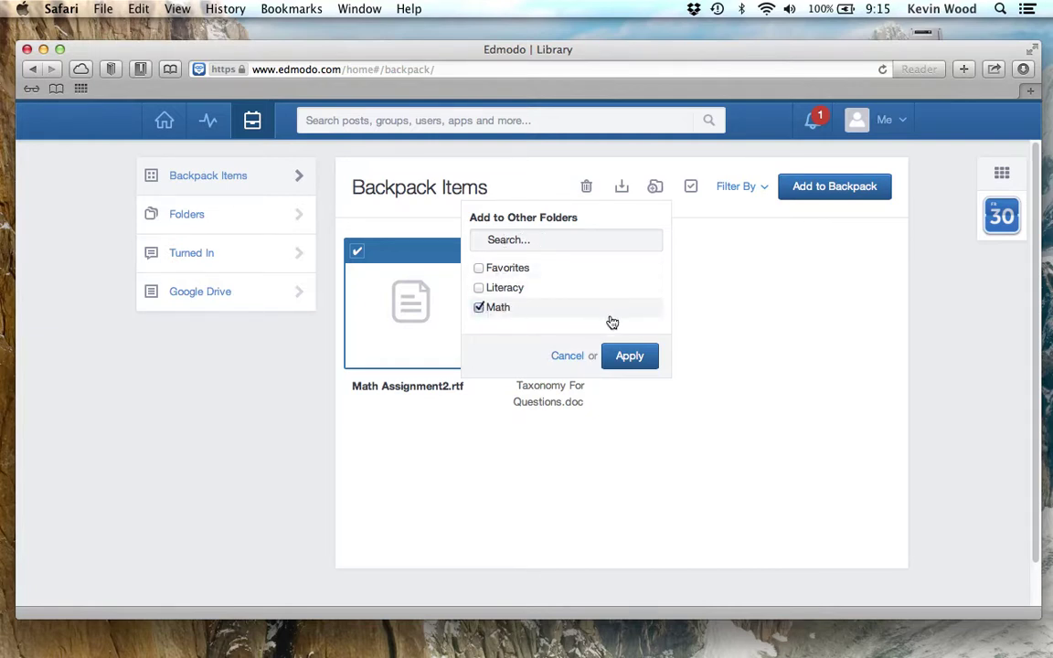
click(630, 356)
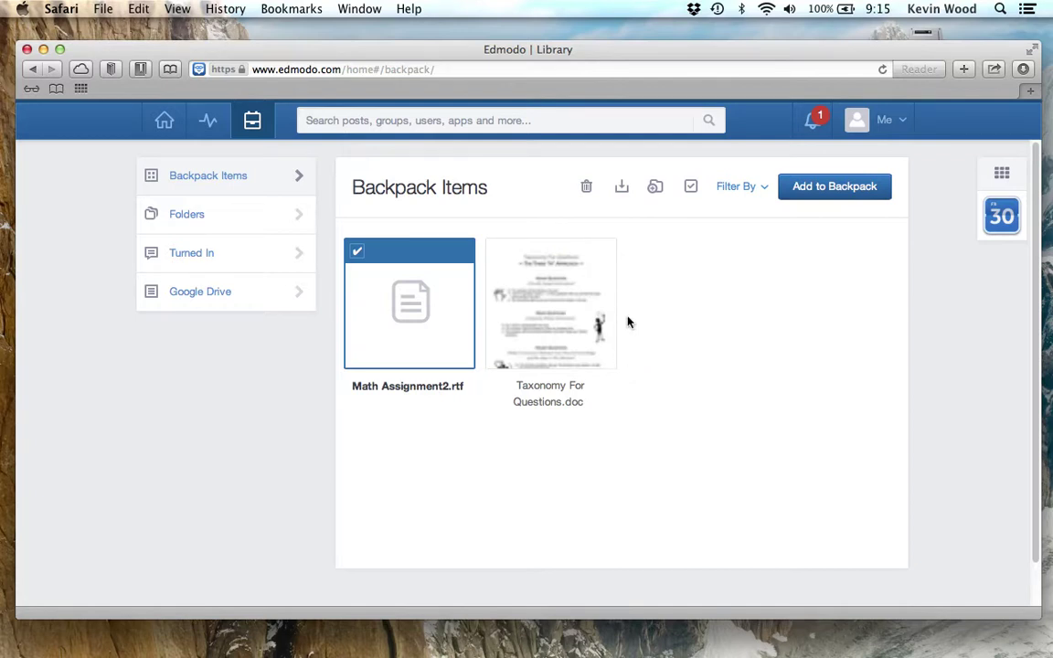
click(228, 217)
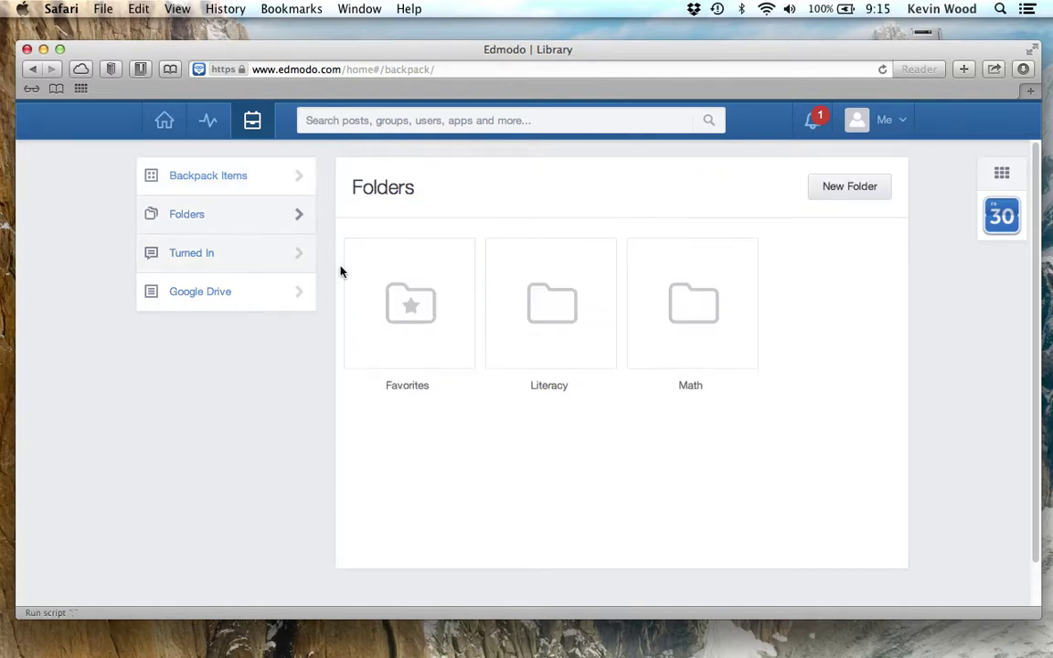
- Check the Math folder holds Math Assignment2.rtf, then show the five Turned In items
click(691, 305)
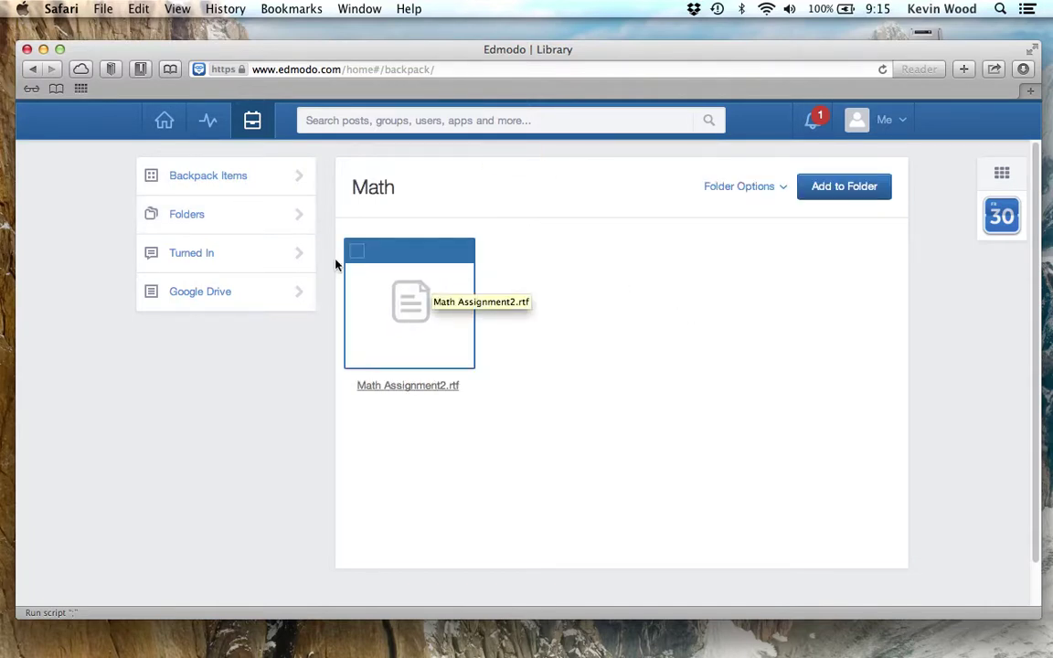
click(267, 253)
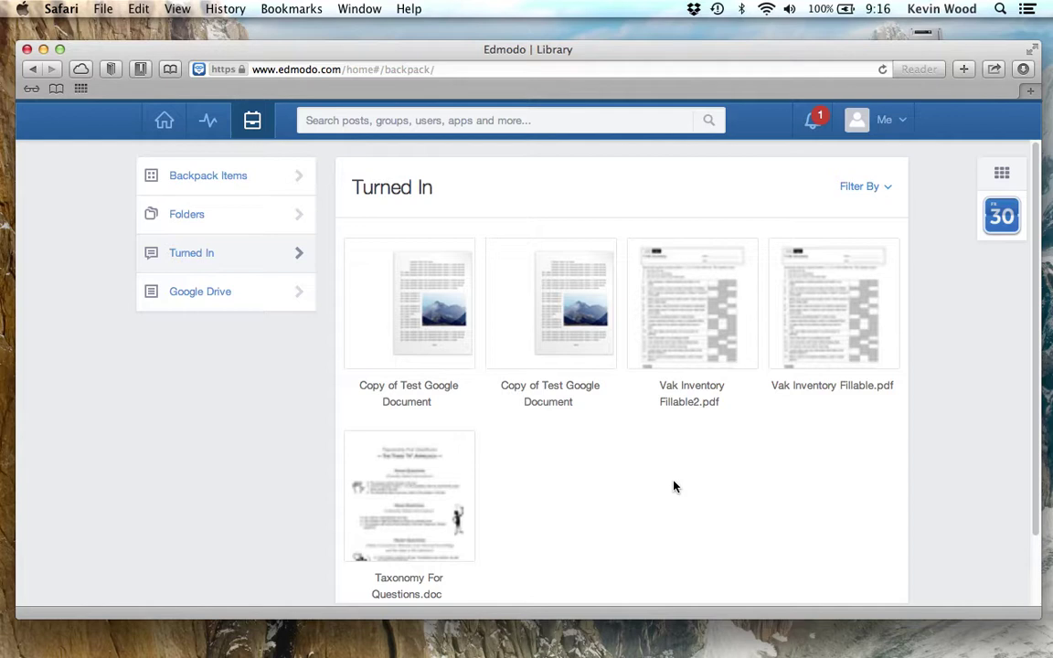
- Show the Backpack's Google Drive page with its Connect with Google Docs offer
click(278, 298)
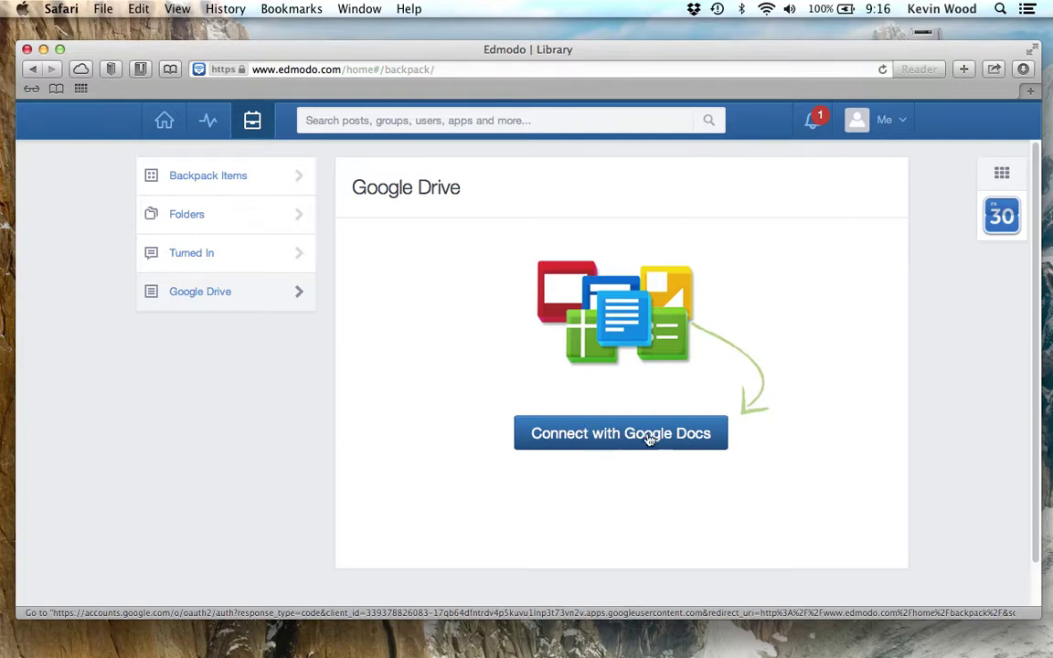
- Connect with Google Docs, replacing the autofilled login with your own Google email and password
click(624, 435)
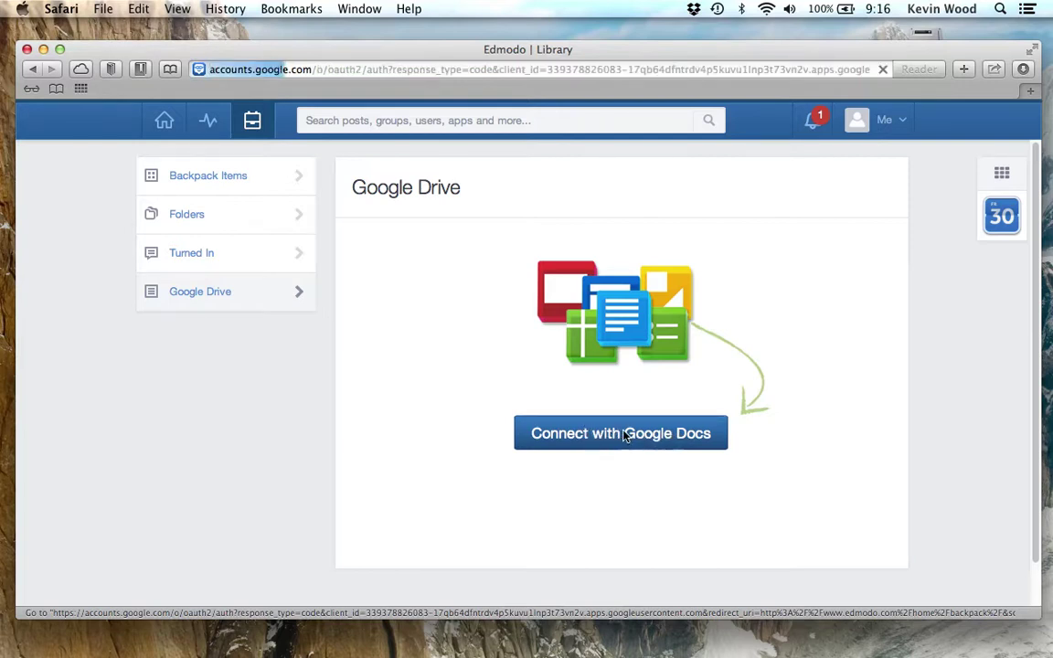
click(649, 301)
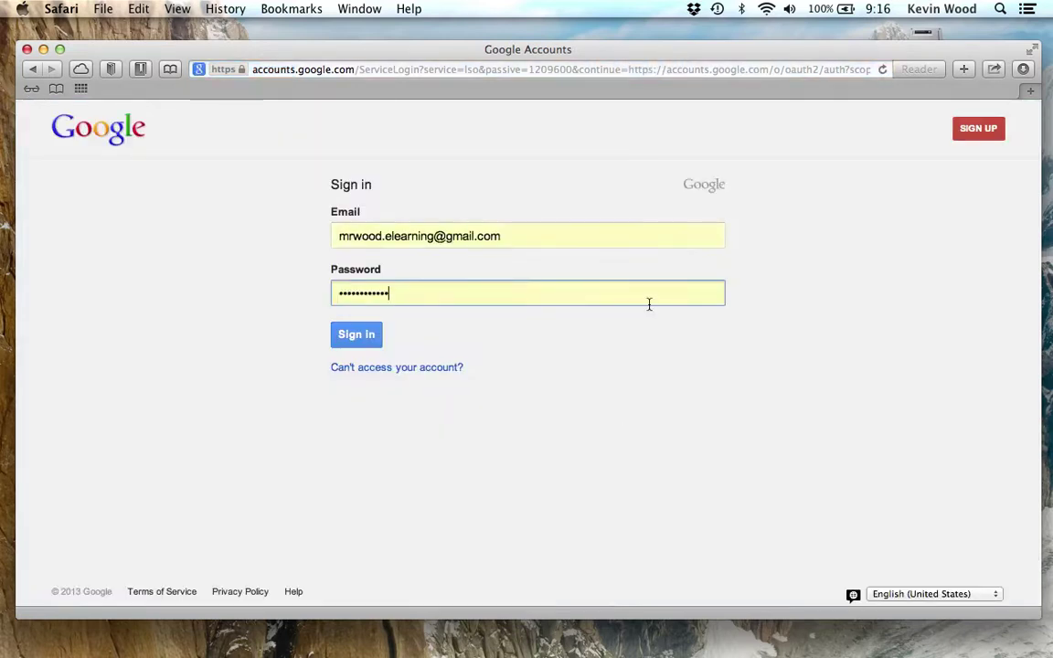
drag(552, 235, 331, 226)
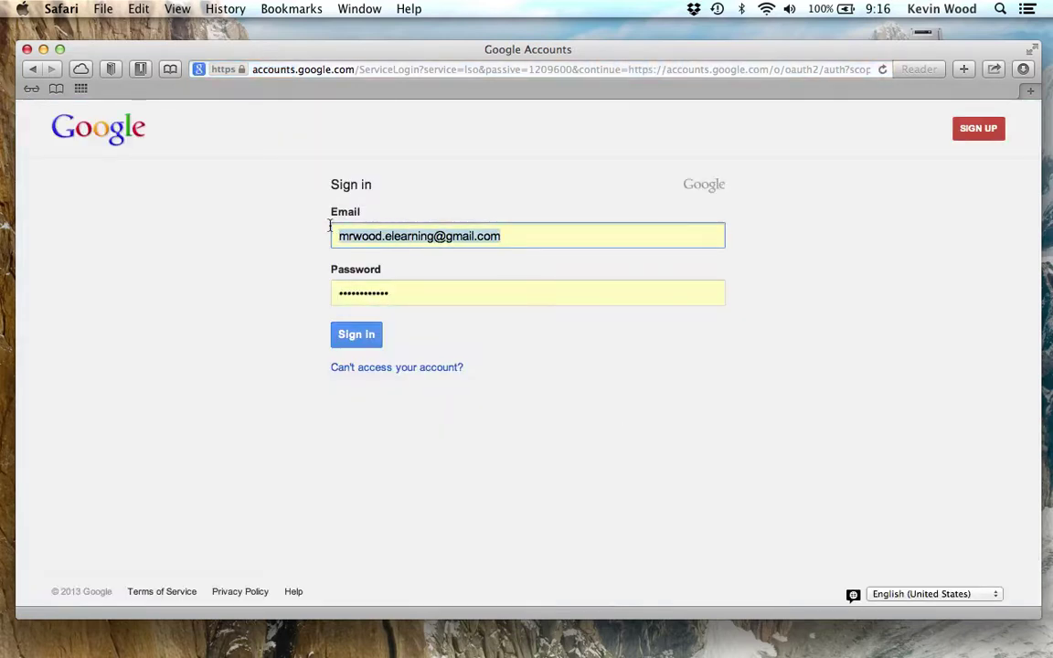
key(Tab)
text(•••••••••••)
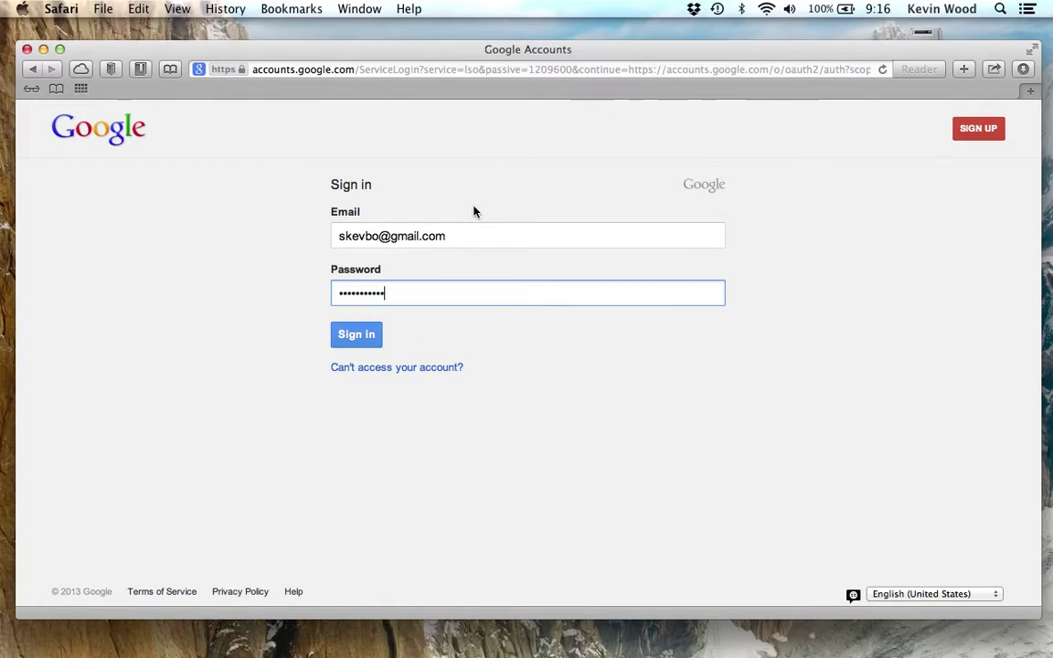
click(358, 338)
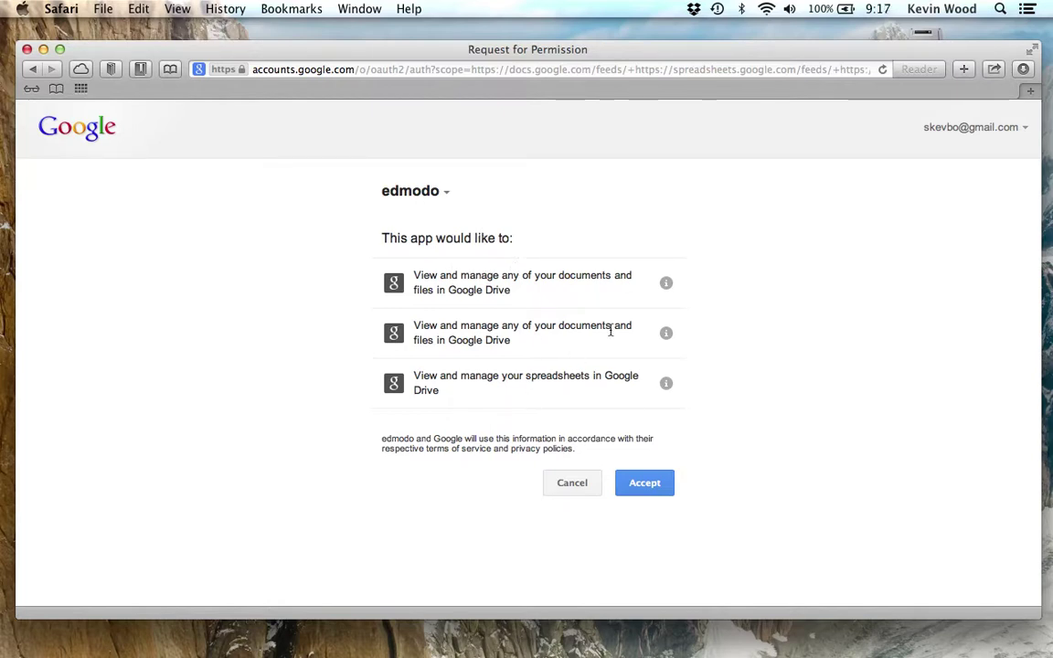
- Accept Edmodo's request to view and manage Google Drive documents and spreadsheets
click(651, 488)
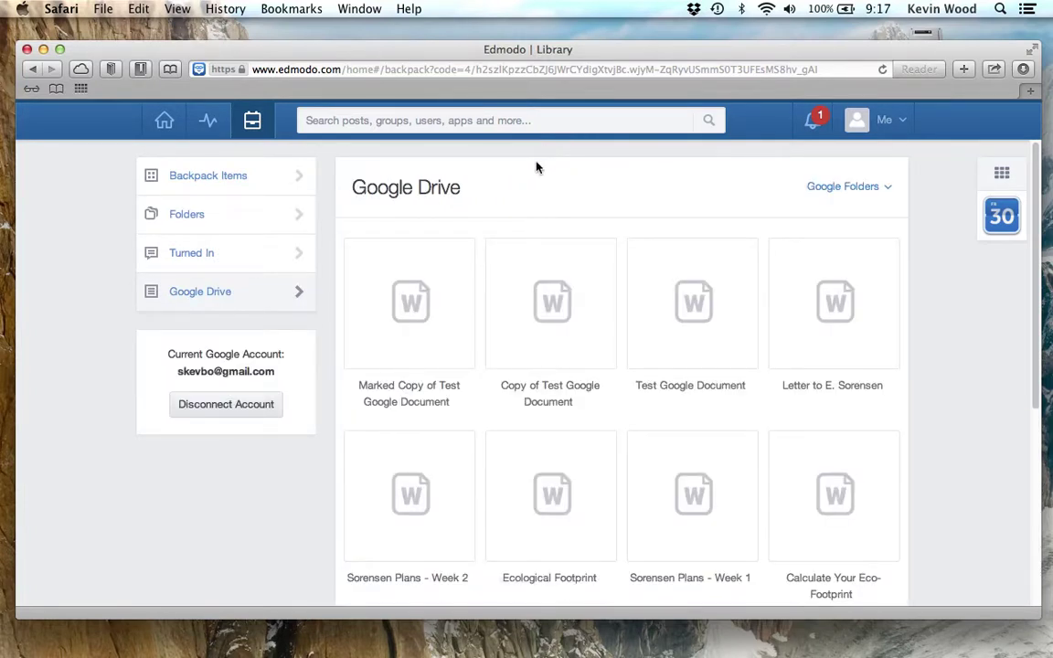
- Open Marked Copy of Test Google Document from the Google Drive grid in Google Docs
drag(349, 186, 454, 187)
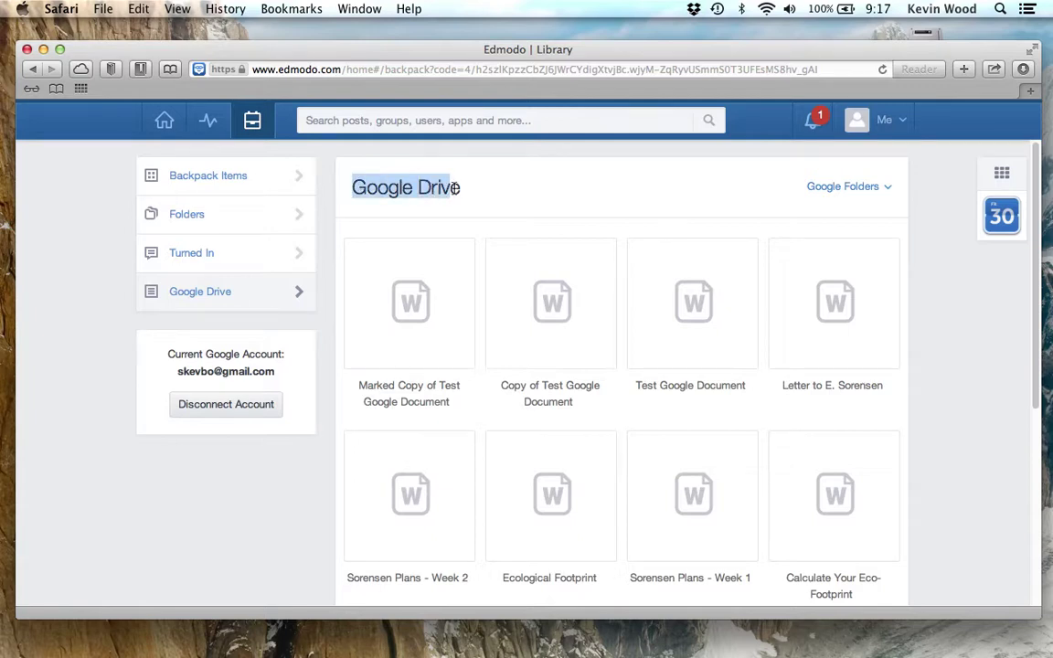
click(455, 187)
scroll(480, 368, down, 3)
scroll(480, 368, up, 3)
scroll(480, 368, up, 1)
scroll(480, 368, down, 2)
scroll(480, 369, up, 4)
scroll(480, 368, up, 1)
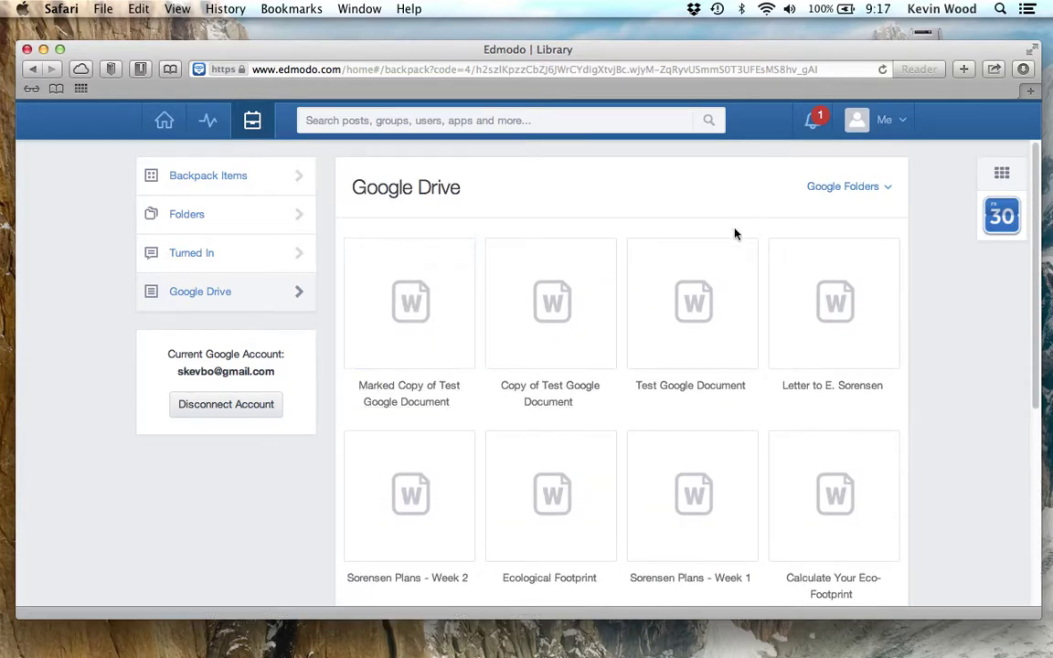
click(416, 317)
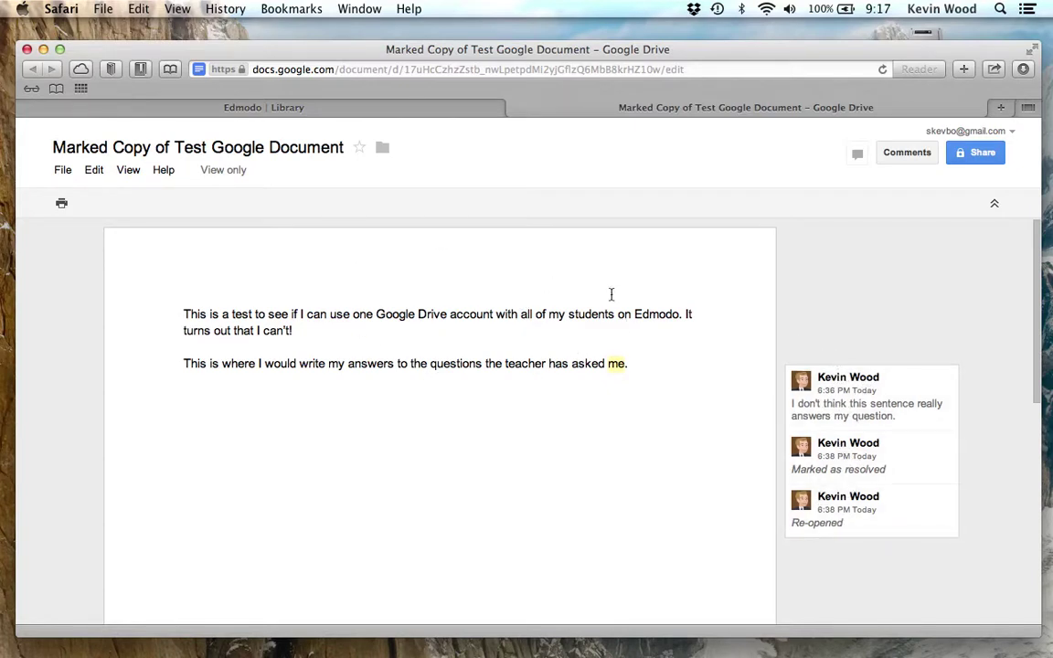
- Leave the Google document for My Drive, then close that tab to return to Edmodo's Drive list
click(34, 149)
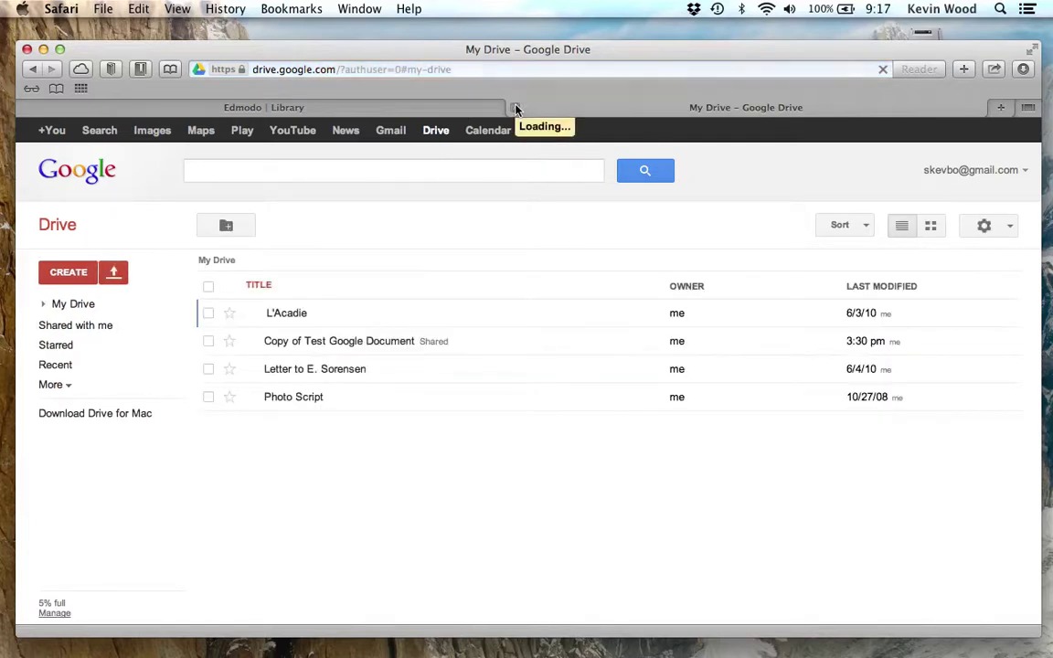
click(514, 108)
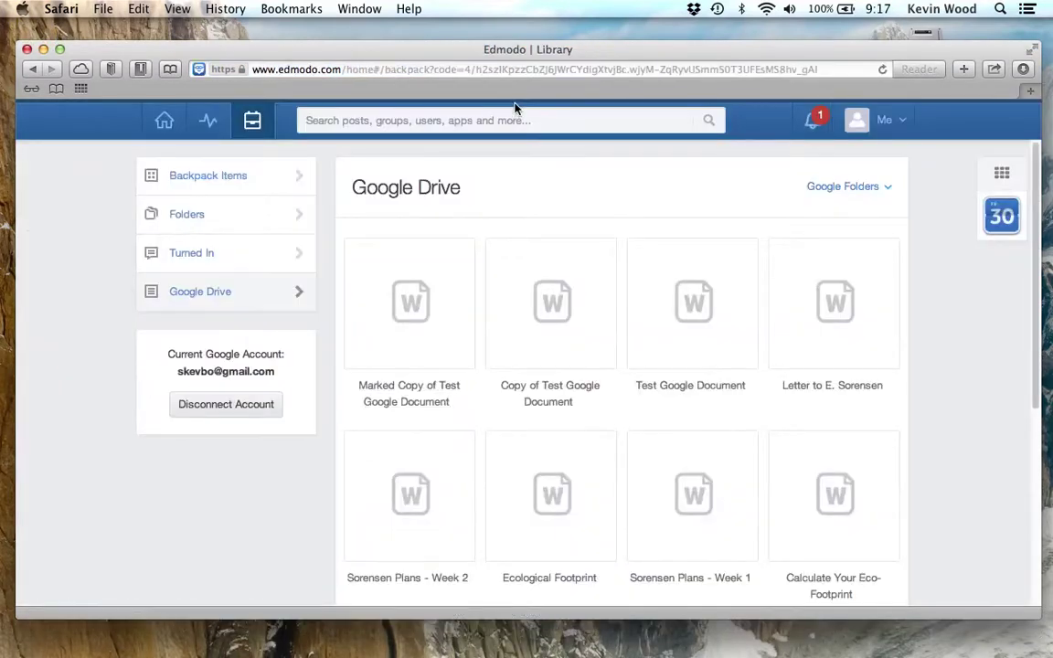